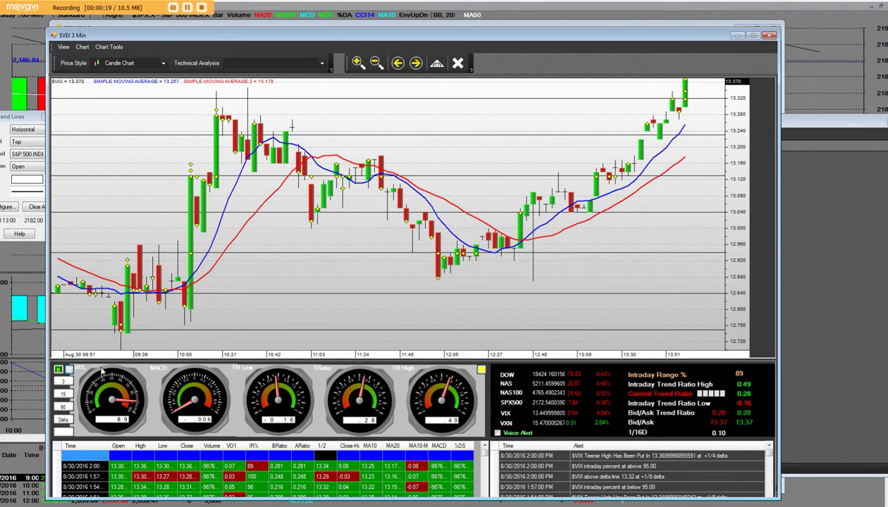
Toggle the Brain statistics panel on the $VIX 3 Min chart window.
left_click(63, 367)
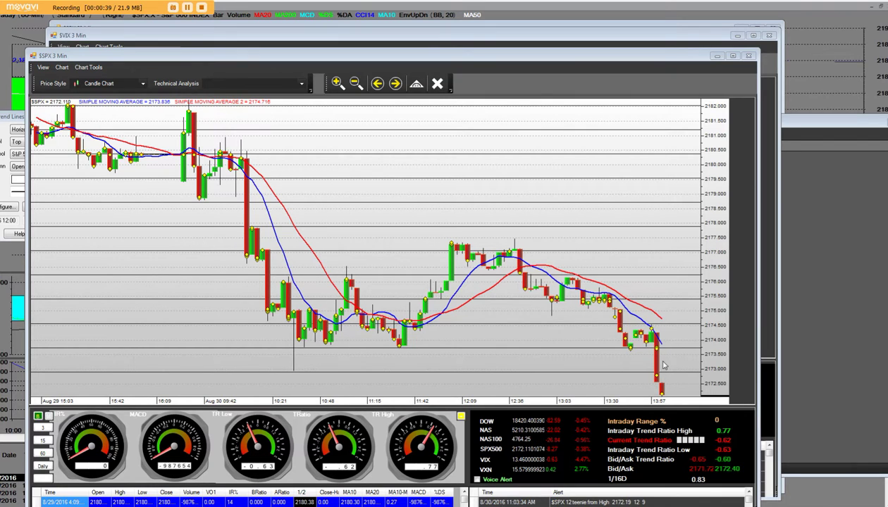
Open the Brain panel over the $SPX 3 Min chart, then drag that window aside to reveal $VIX.
left_click(39, 417)
left_click(39, 417)
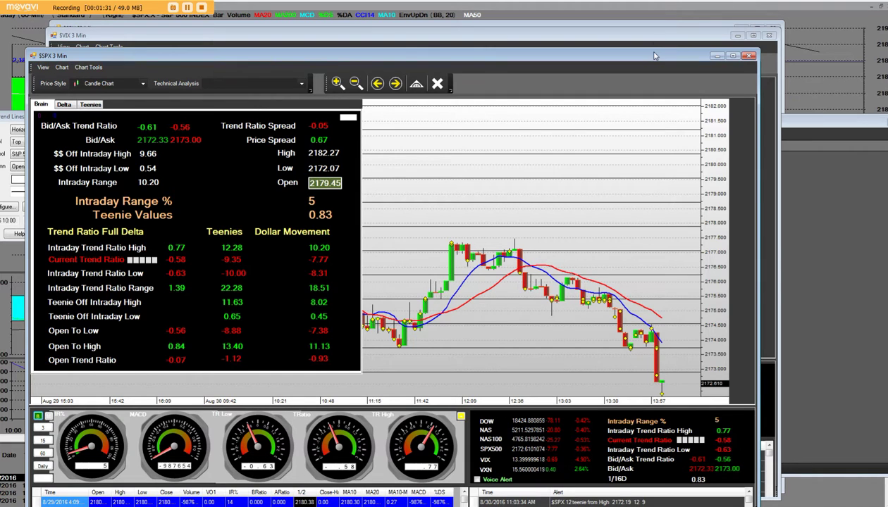
mouse_move(654, 55)
left_mouse_down()
mouse_move(540, 68)
mouse_move(282, 42)
mouse_move(274, 31)
mouse_move(289, 43)
mouse_move(263, 55)
left_mouse_up()
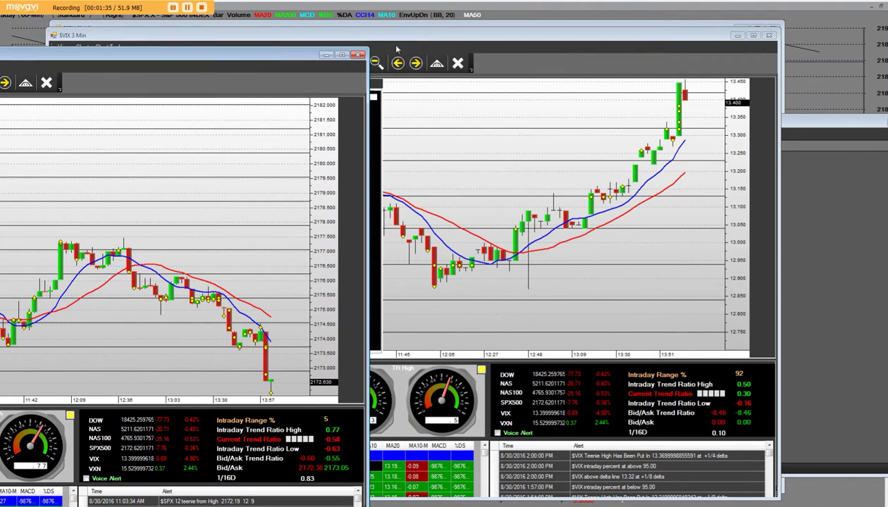
Reposition and narrow the $VIX 3 Min window, lengthen its chart to show the time axis, and close its Brain panel.
left_click_drag(578, 36, 650, 31)
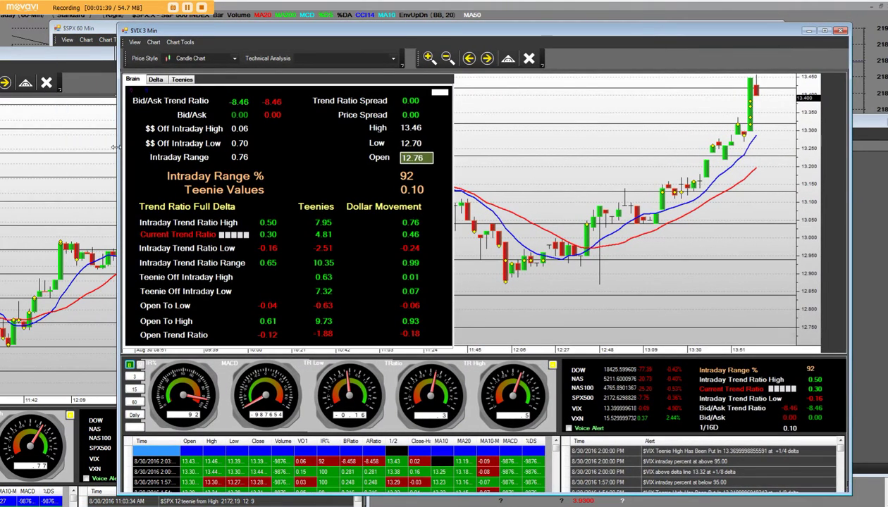
mouse_move(115, 147)
left_mouse_down()
mouse_move(304, 144)
mouse_move(167, 135)
mouse_move(208, 133)
mouse_move(197, 130)
left_mouse_up()
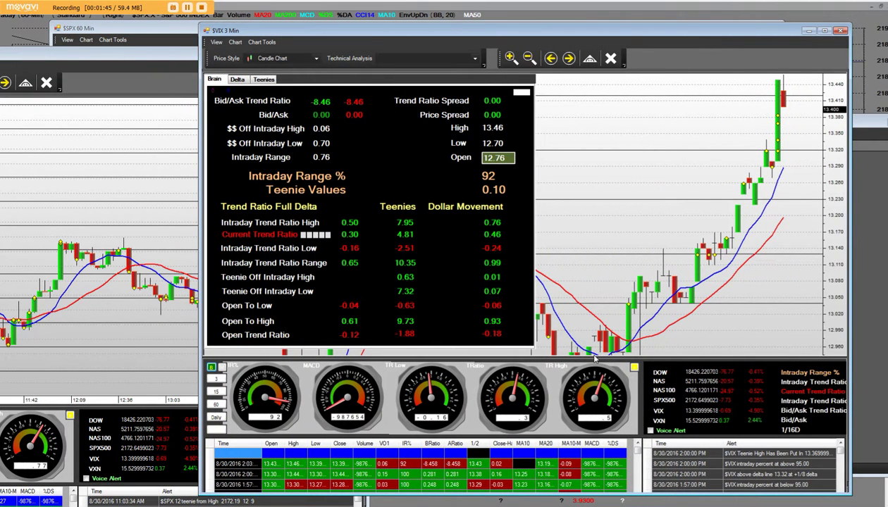
left_click_drag(594, 358, 594, 368)
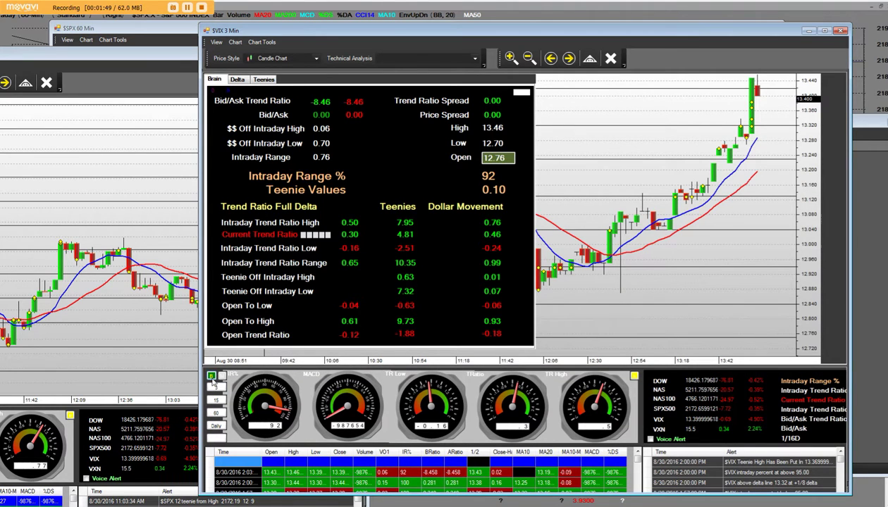
left_click(212, 375)
Reposition the $SPX 60 Min window, then alternate $VIX 3 Min and $SPX 60 Min to the front.
left_click(140, 218)
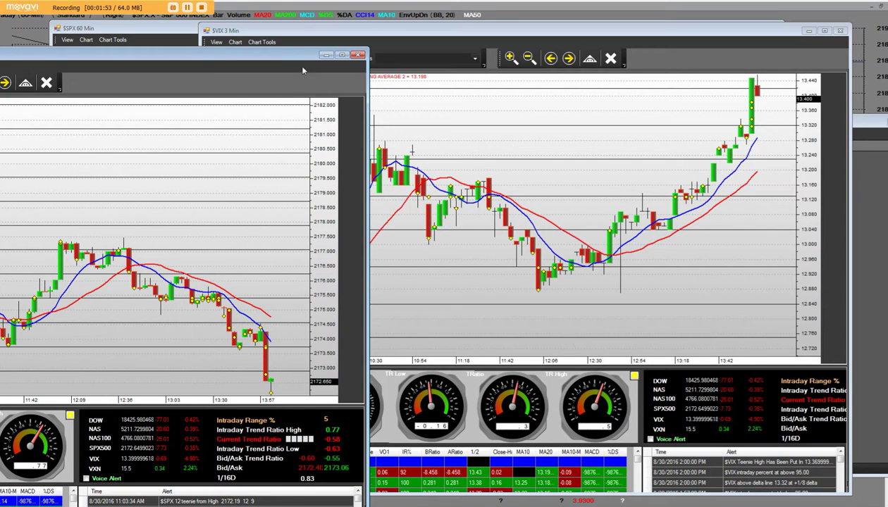
mouse_move(296, 60)
left_mouse_down()
mouse_move(281, 38)
mouse_move(425, 52)
mouse_move(437, 42)
left_mouse_up()
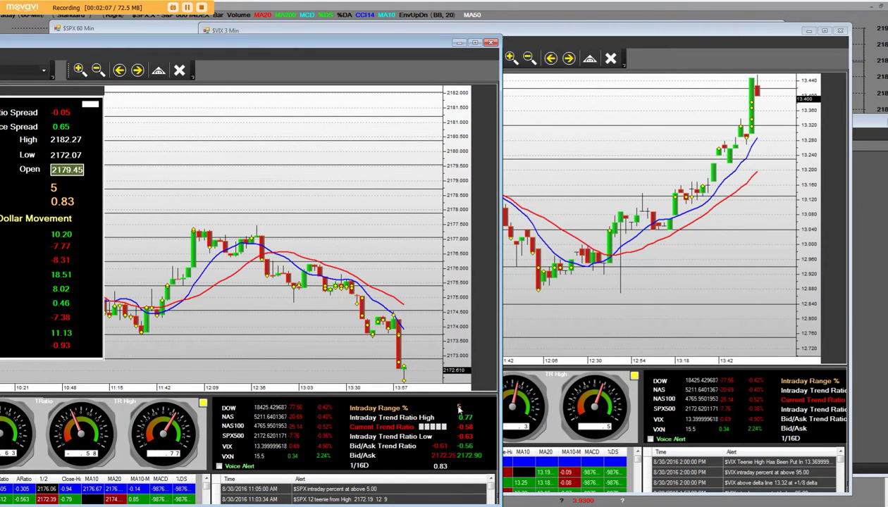
left_click(675, 279)
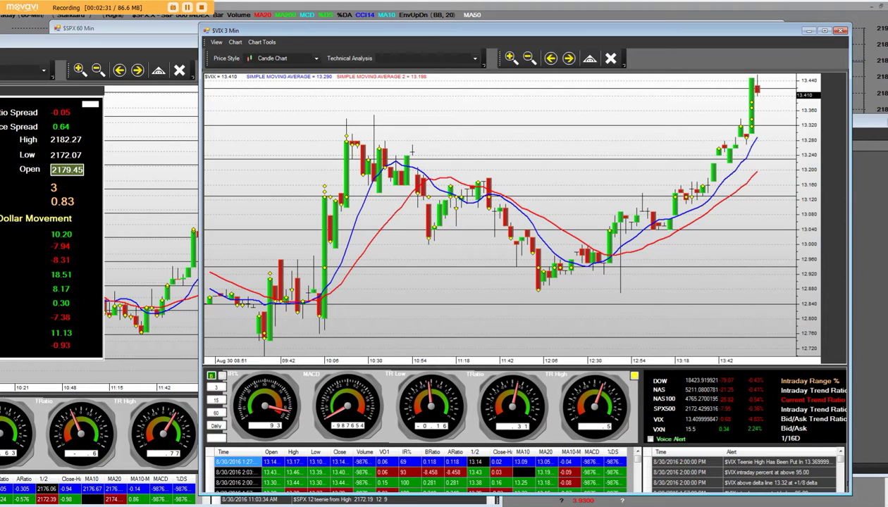
left_click(155, 129)
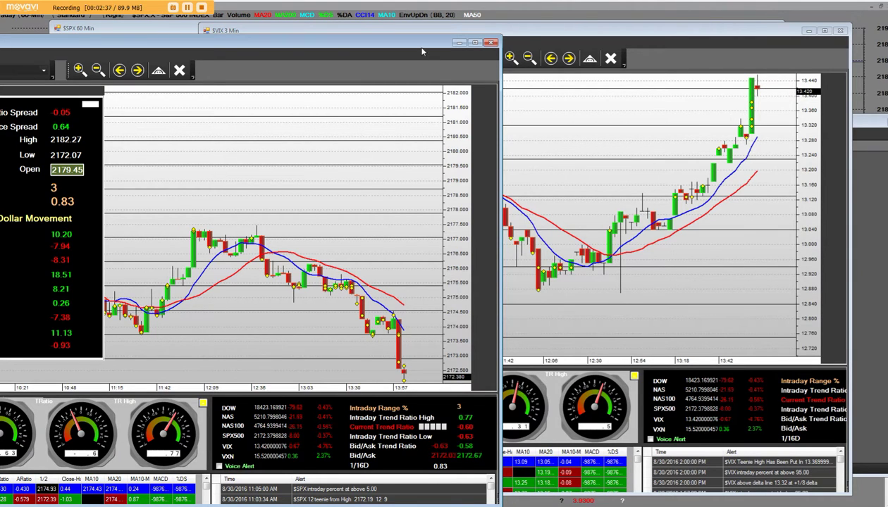
Move $SPX 60 Min right, toggle the $SPX 3 Min Brain panel off and on, and shift that window left.
mouse_move(423, 52)
left_mouse_down()
mouse_move(452, 21)
mouse_move(471, 19)
mouse_move(709, 22)
mouse_move(711, 43)
left_mouse_up()
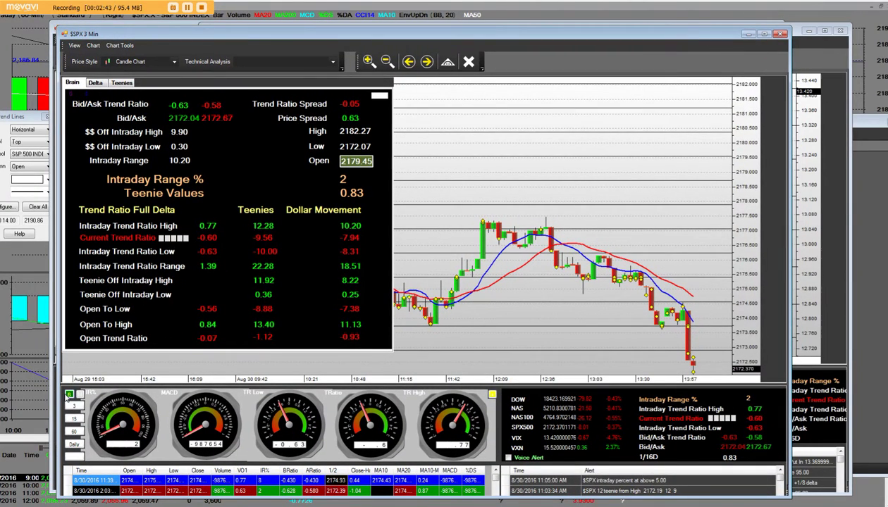
left_click(69, 393)
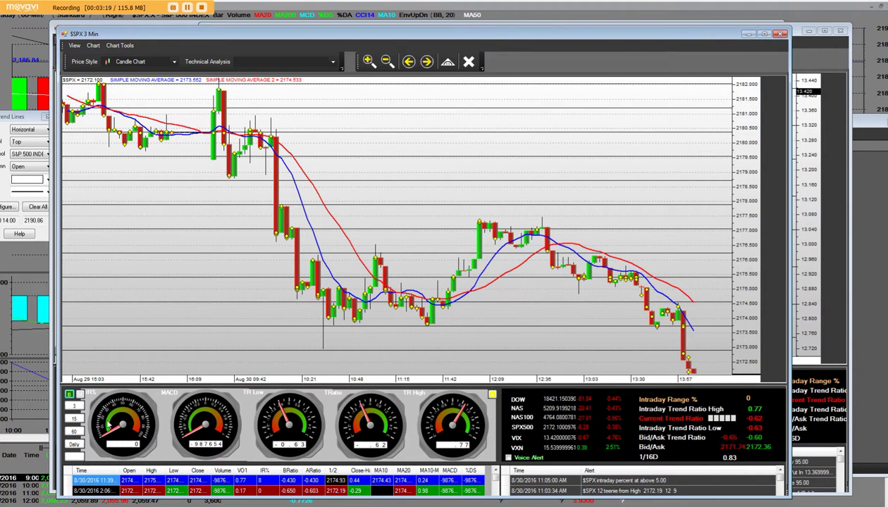
left_click(73, 393)
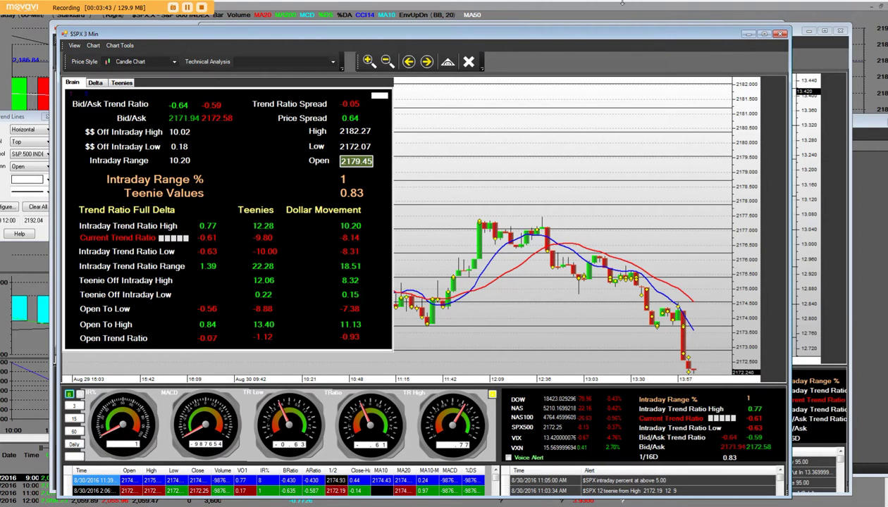
left_click_drag(630, 40, 354, 49)
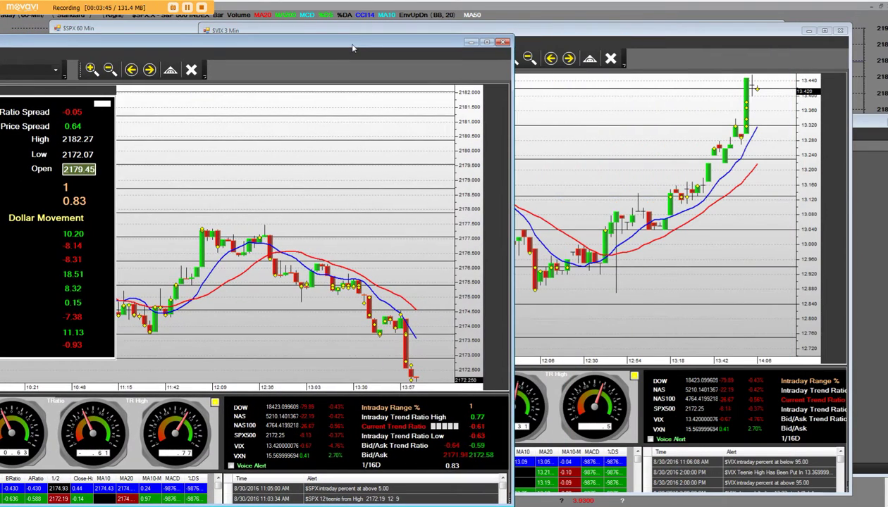
Move the $SPX 60 Min window left and open the Brain panel on the $VIX 3 Min chart.
mouse_move(429, 44)
left_mouse_down()
mouse_move(336, 47)
mouse_move(368, 55)
left_mouse_up()
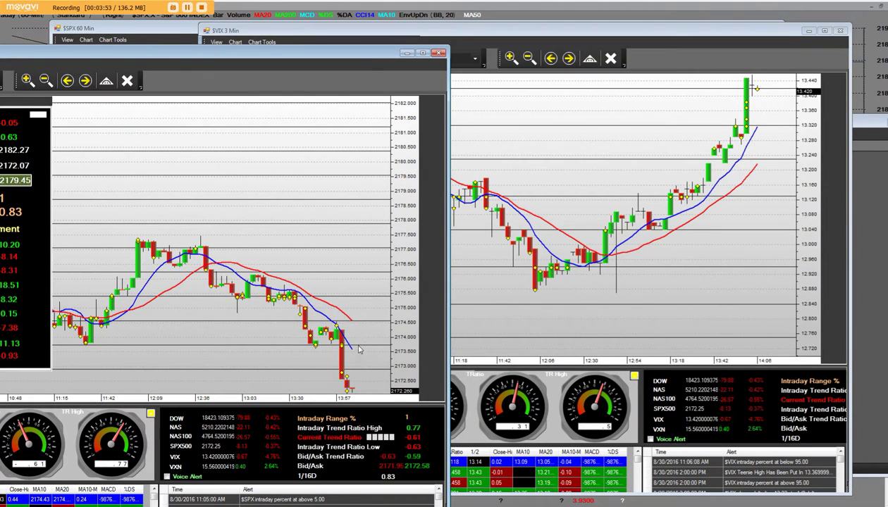
left_click(710, 346)
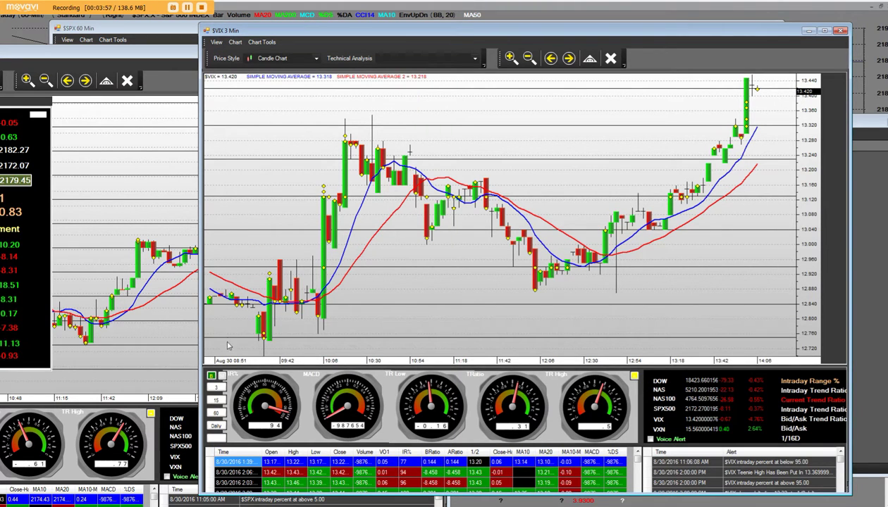
left_click(212, 377)
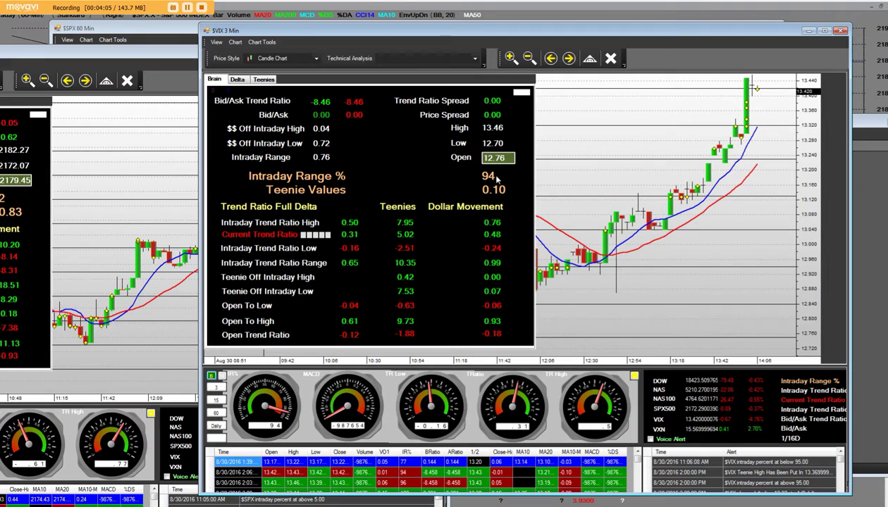
Drag the $SPX 3 Min window fully into view and show its Delta price-target table.
left_click(176, 259)
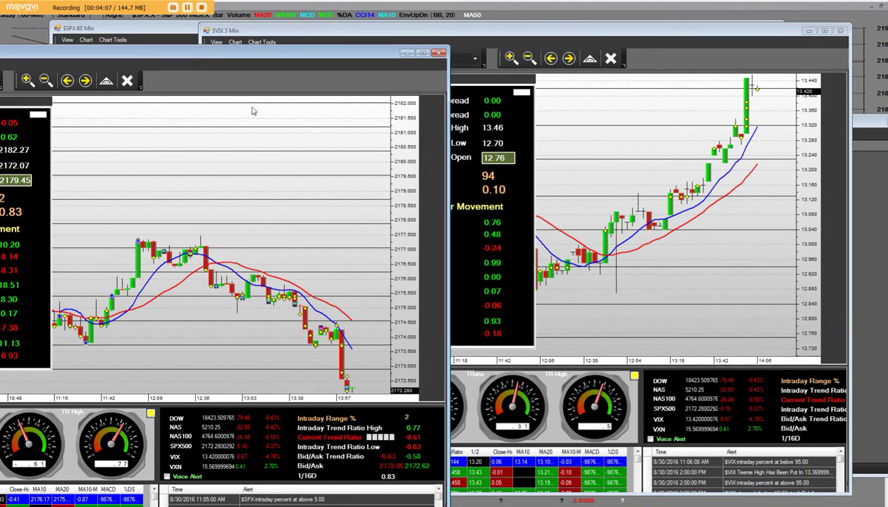
mouse_move(336, 53)
left_mouse_down()
mouse_move(588, 63)
mouse_move(643, 41)
left_mouse_up()
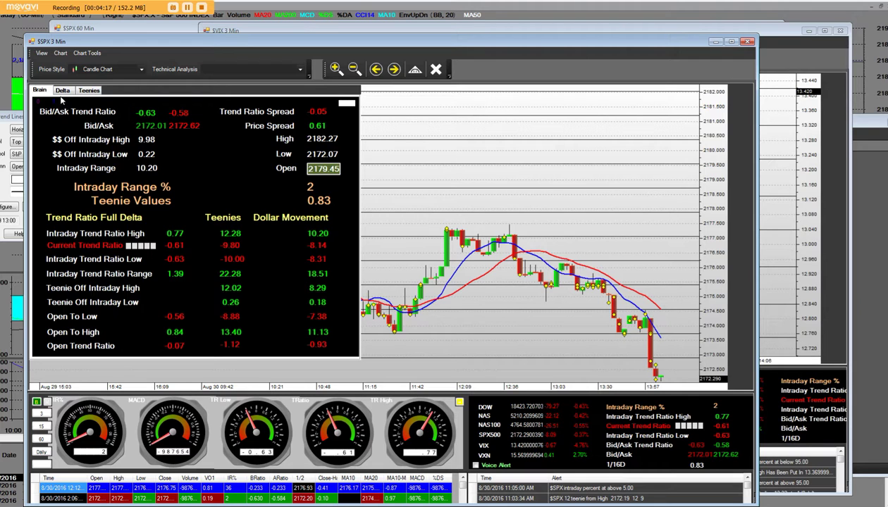
left_click(62, 92)
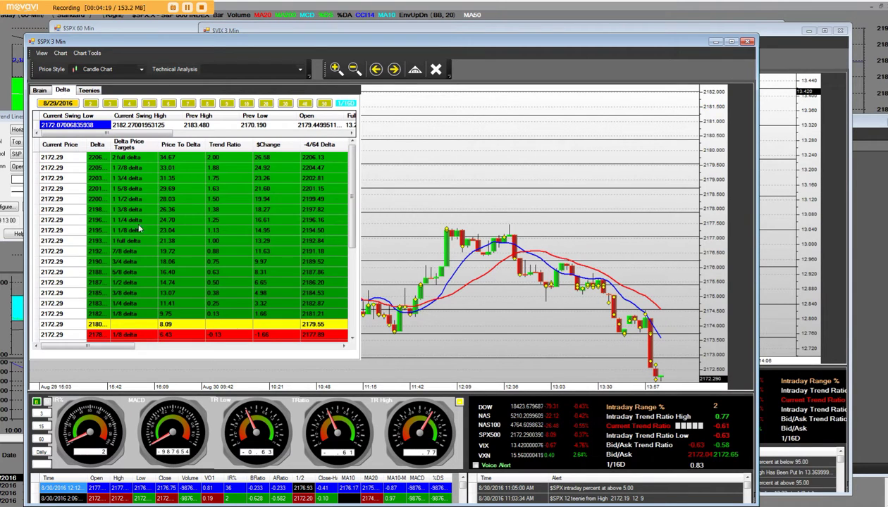
Scroll the $SPX Delta table down to the red levels near 2158.
left_click_drag(352, 202, 352, 272)
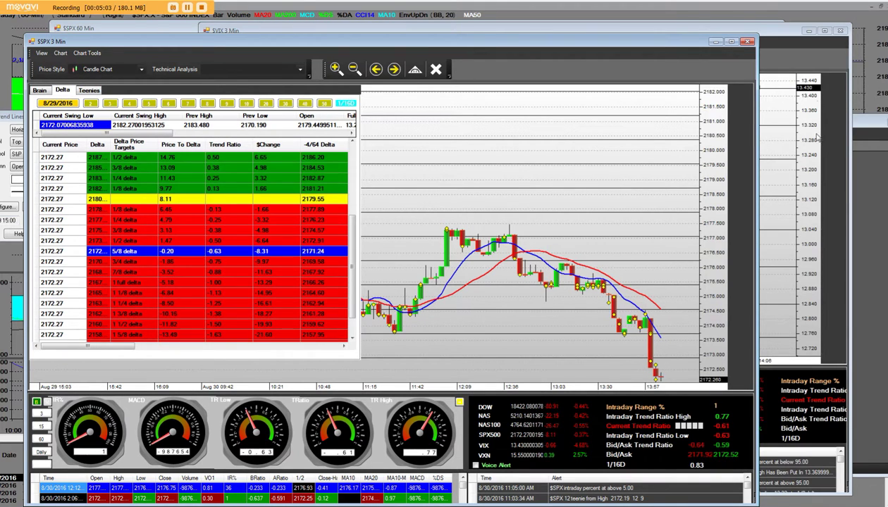
Bring $VIX 3 Min forward and toggle its Brain panel, leaving it closed.
left_click(782, 155)
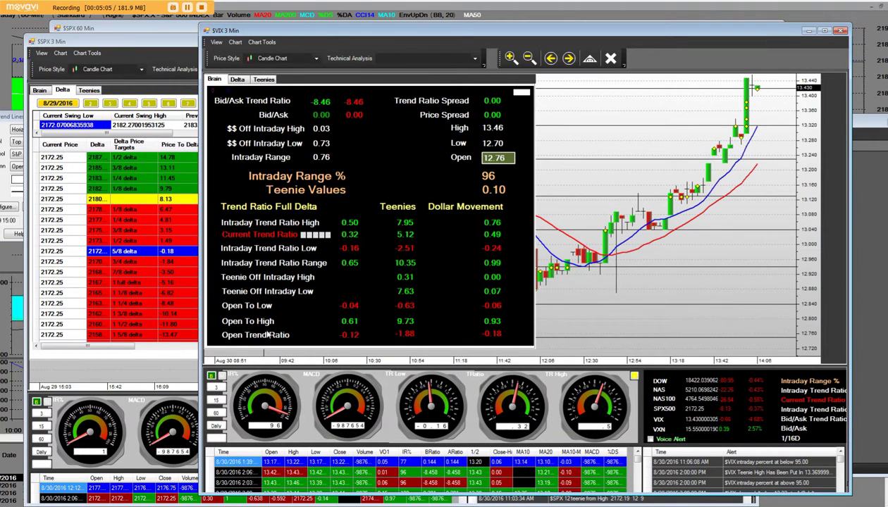
left_click(212, 377)
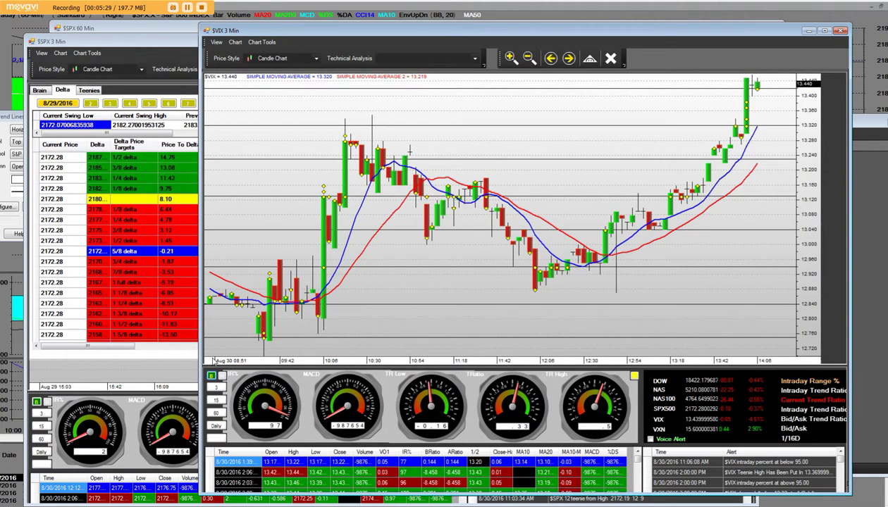
left_click(211, 375)
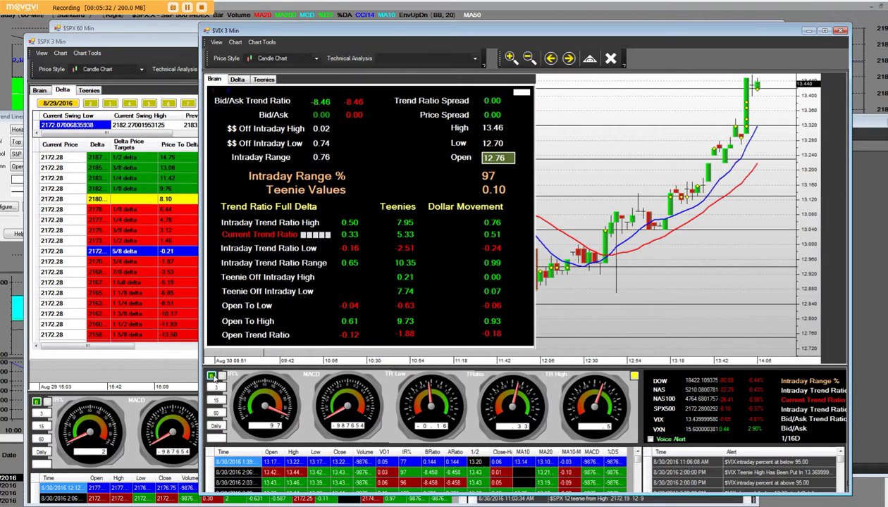
left_click(212, 376)
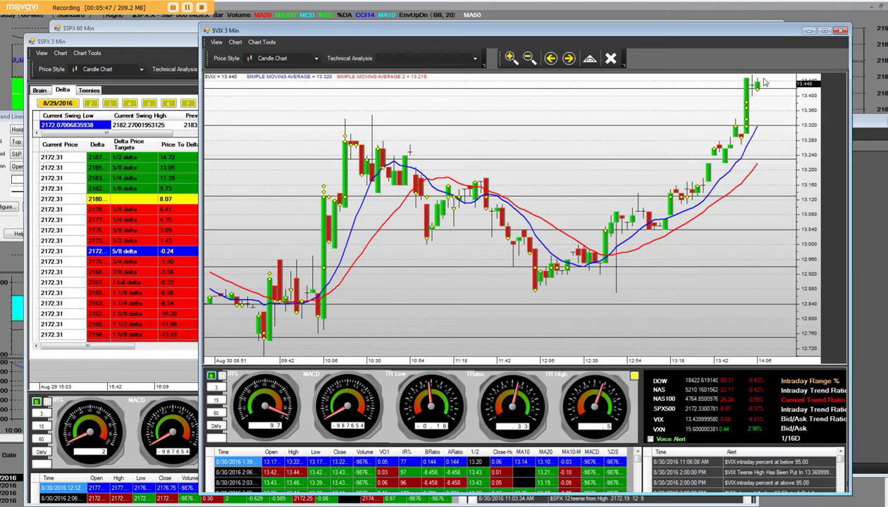
Make the $SPX 3 Min chart taller, move its window to the upper left, and show the Teenies readouts.
left_click(157, 37)
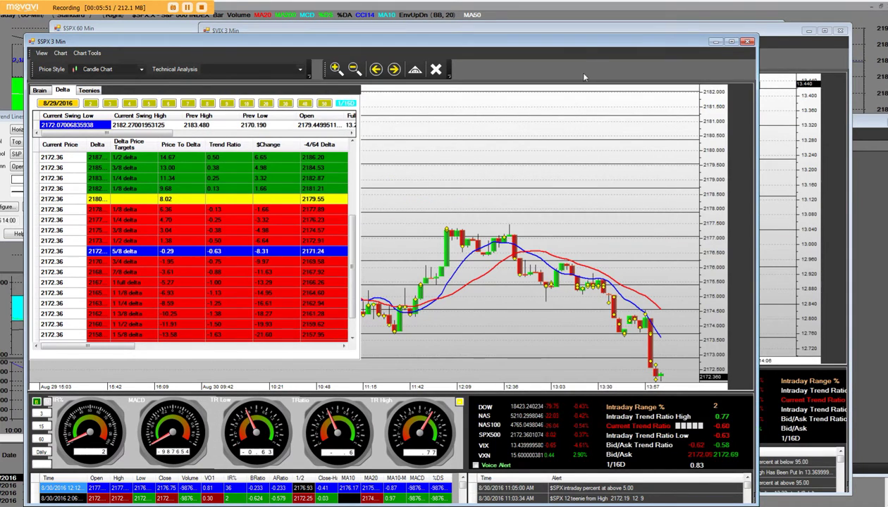
left_click_drag(576, 38, 476, 35)
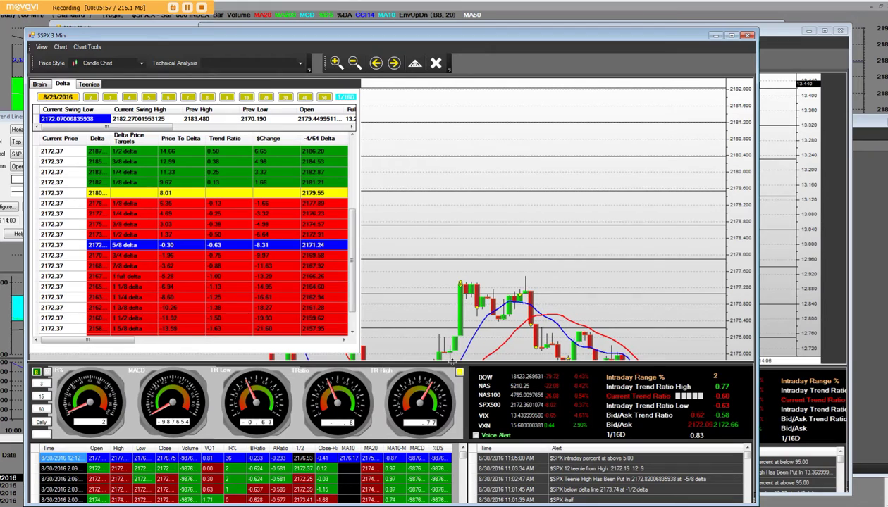
left_click_drag(454, 370, 452, 377)
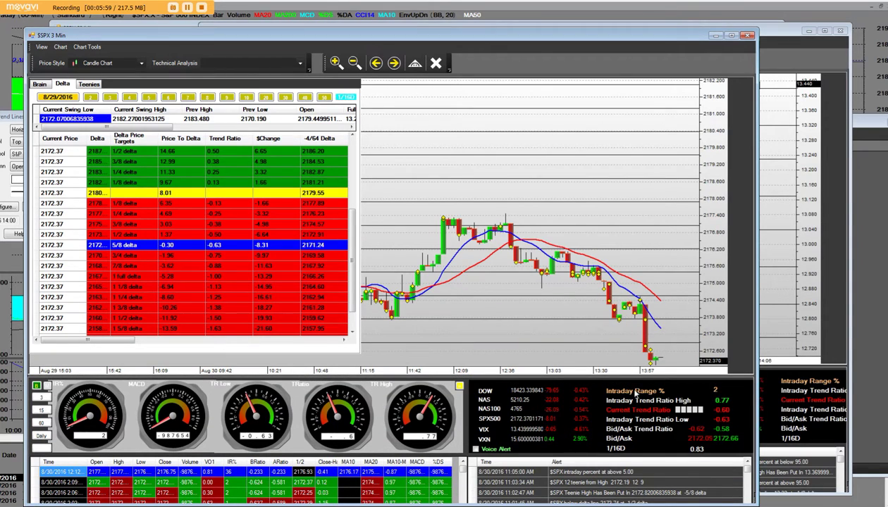
mouse_move(597, 38)
left_mouse_down()
mouse_move(405, 39)
mouse_move(328, 3)
mouse_move(279, 9)
mouse_move(282, 1)
left_mouse_up()
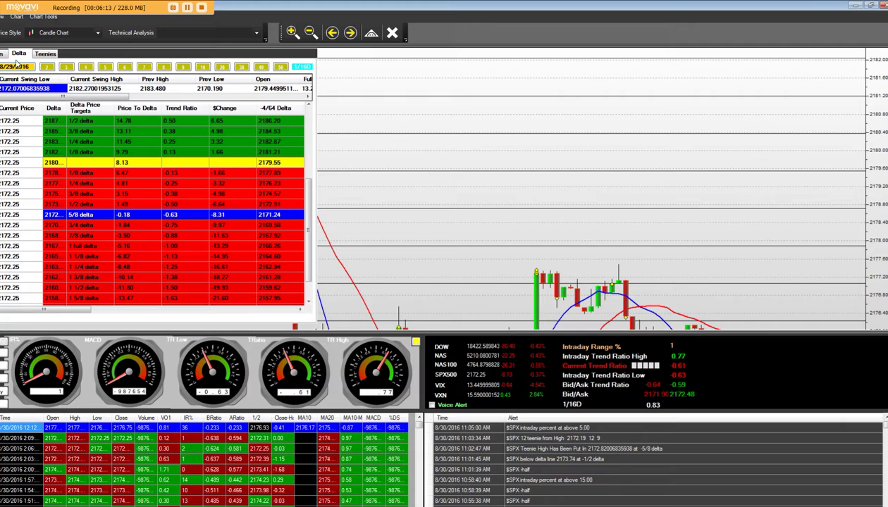
left_click(56, 55)
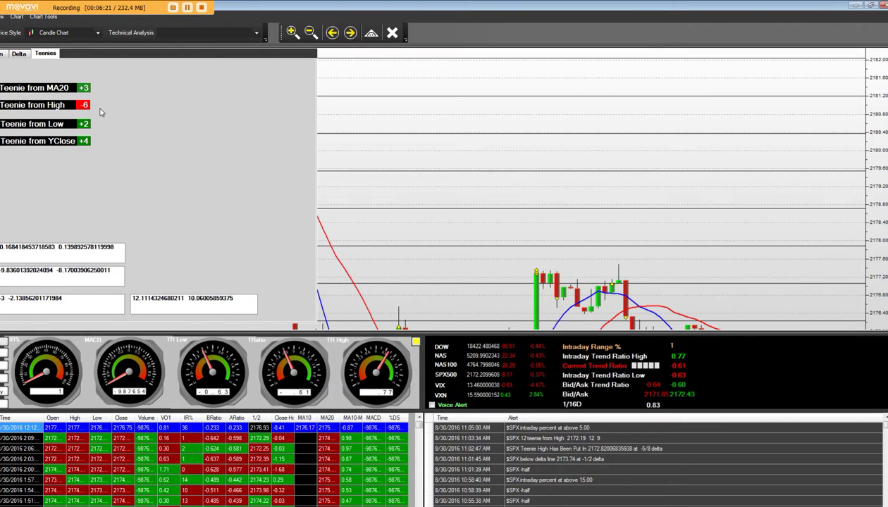
Switch the $SPX panel back to the Brain trend-ratio readouts and restore the maximized window.
left_click(3, 54)
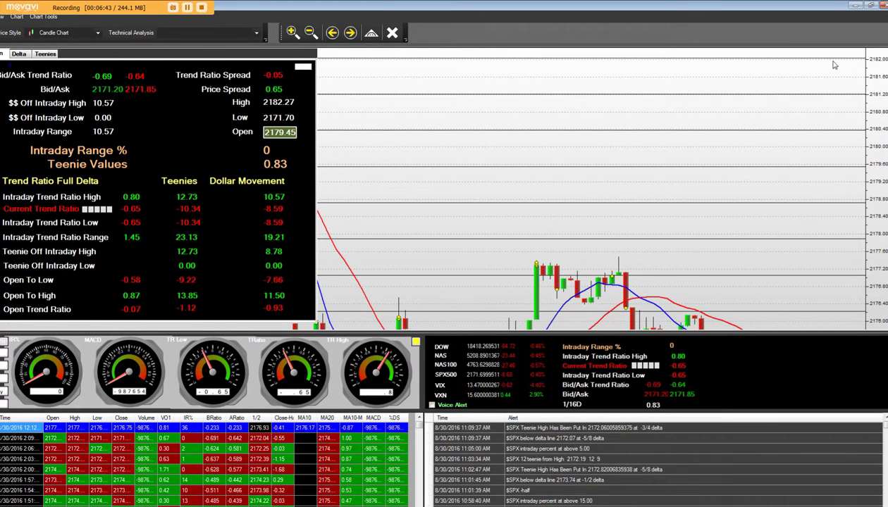
left_click(871, 7)
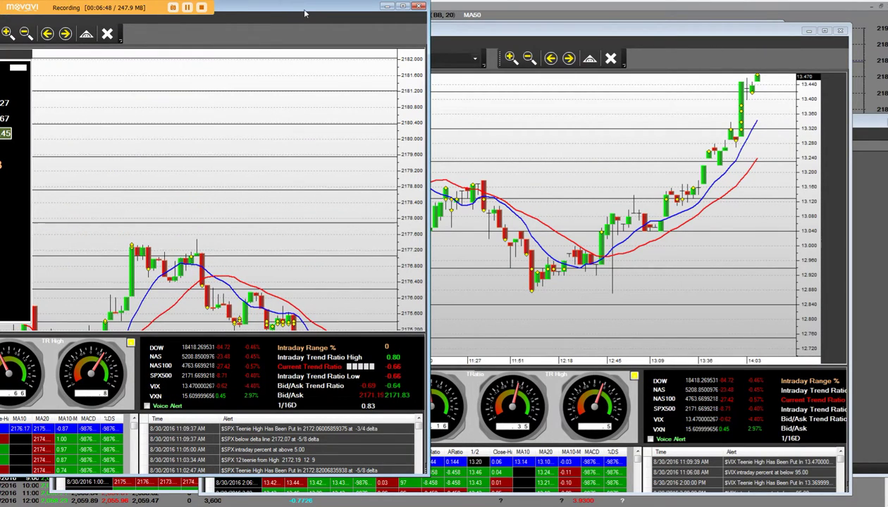
Shift the $SPX 3 Min window right then left, enlarge its chart area, and reposition it right.
mouse_move(305, 13)
left_mouse_down()
mouse_move(534, 7)
mouse_move(534, 15)
left_mouse_up()
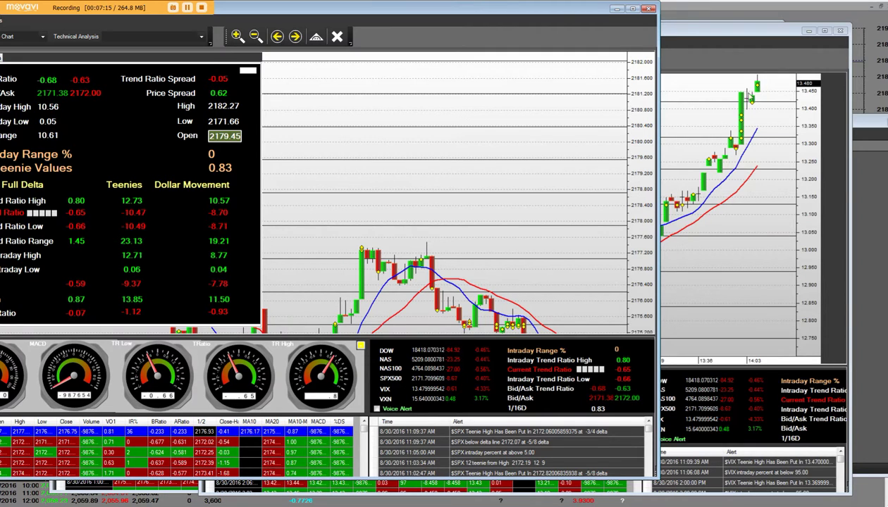
left_click_drag(562, 19, 201, 32)
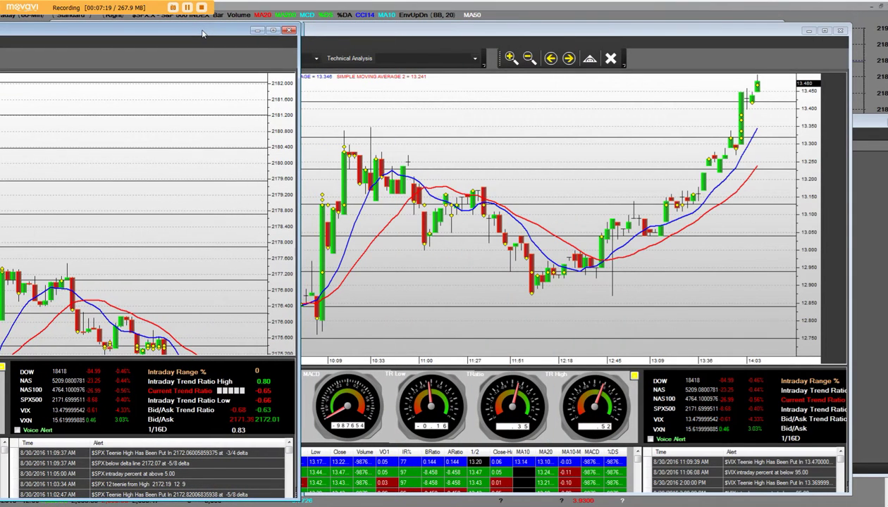
left_click_drag(103, 352, 107, 361)
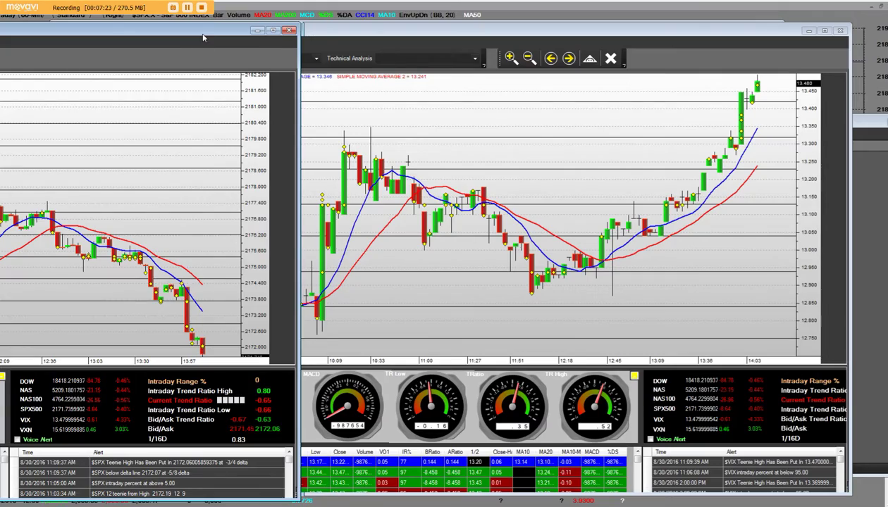
mouse_move(203, 37)
left_mouse_down()
mouse_move(346, 43)
mouse_move(109, 45)
mouse_move(621, 77)
left_mouse_up()
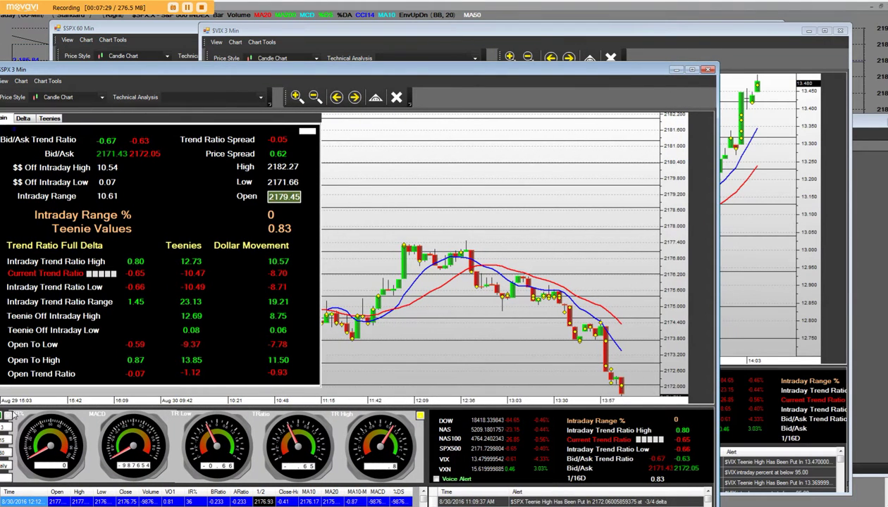
Hide the $SPX 3 Min Brain panel, switch to PANTHER Data Manager, then bring $SPX 60 Min forward.
left_click(6, 412)
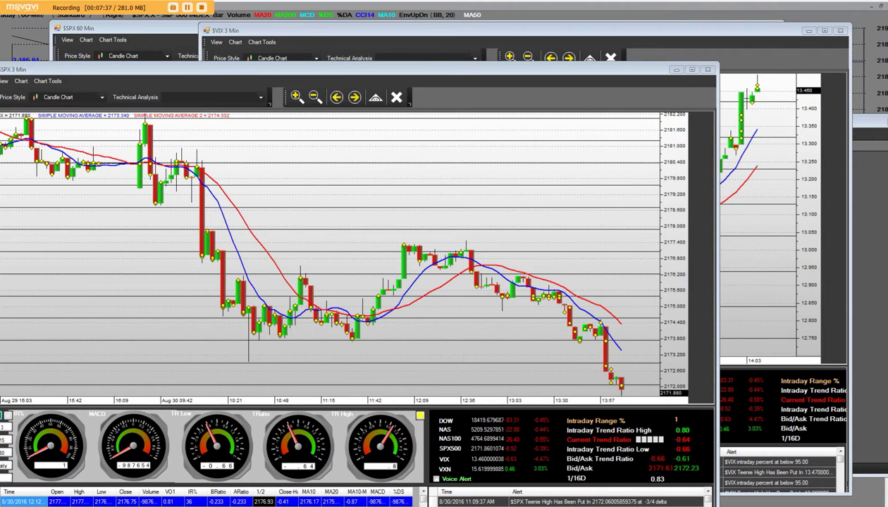
key("alt+Tab")
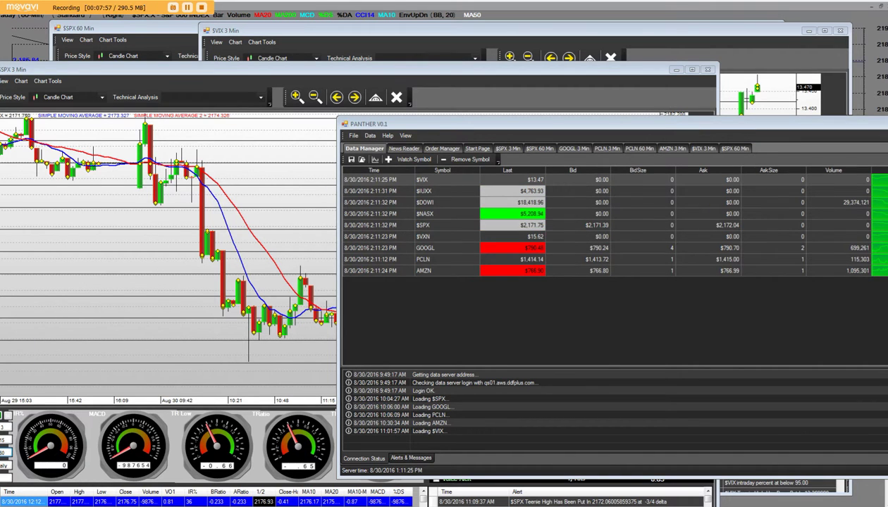
mouse_move(184, 72)
left_mouse_down()
mouse_move(163, 88)
mouse_move(138, 36)
mouse_move(163, 40)
mouse_move(157, 42)
left_mouse_up()
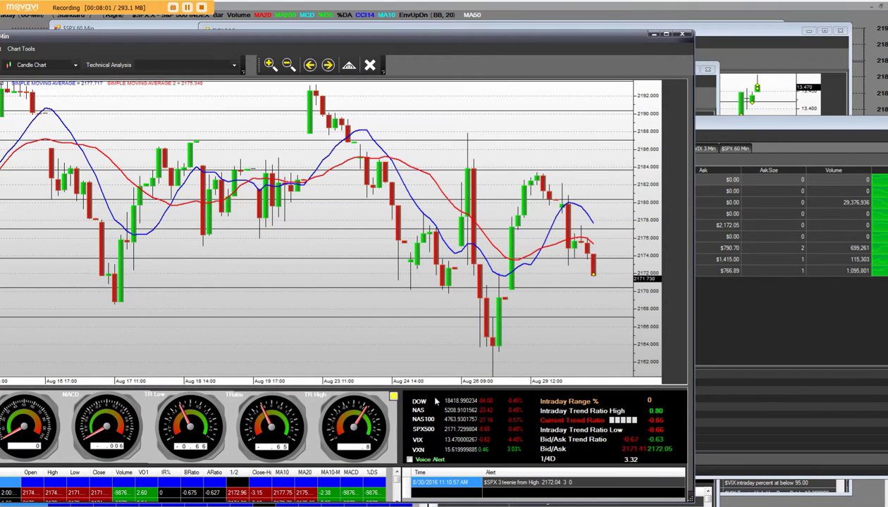
Refresh the $SPX 60 Min readings, shift its window right, and open the Brain panel.
left_click(393, 397)
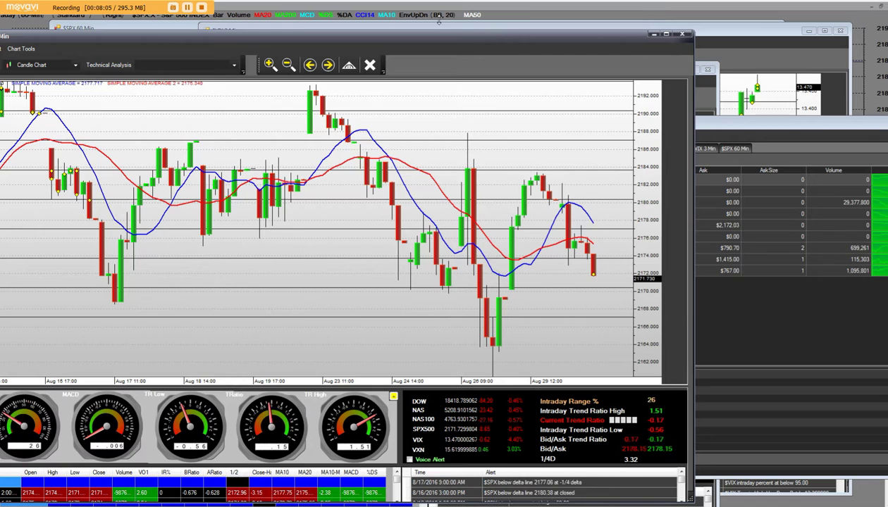
mouse_move(516, 41)
left_mouse_down()
mouse_move(572, 50)
mouse_move(647, 42)
left_mouse_up()
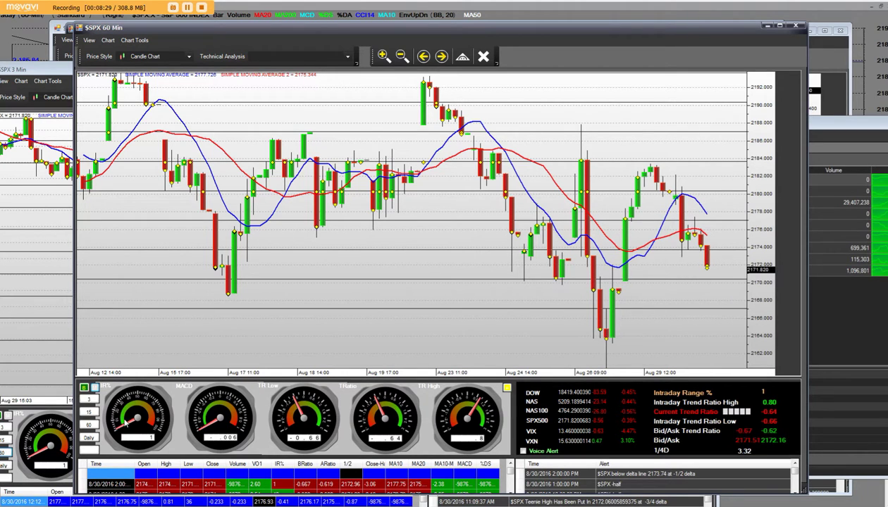
left_click(84, 387)
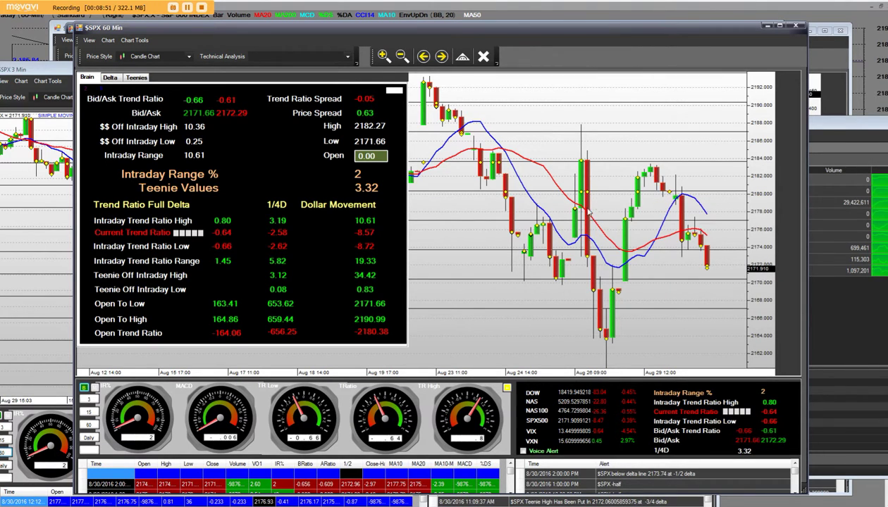
Read the Brain panel values: bid/ask 2171.57/2172.19 and Teenie Off Intraday High 34.52.
mouse_move(588, 260)
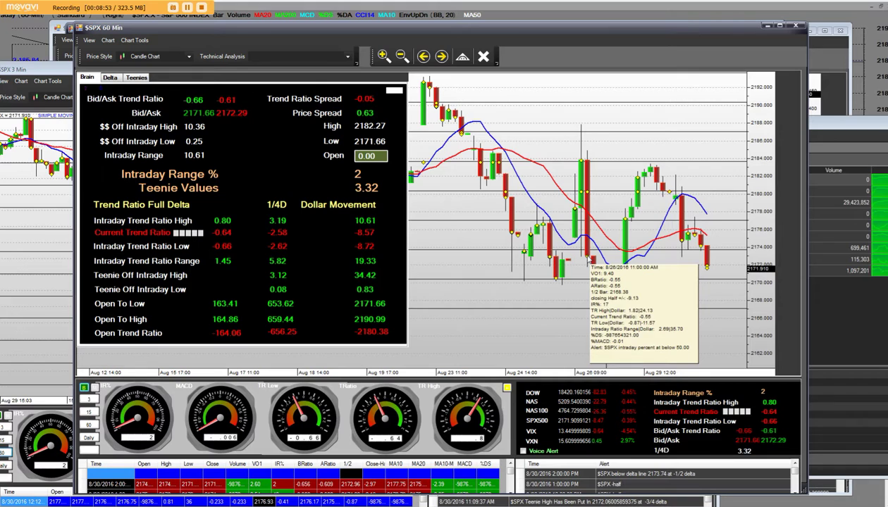
mouse_move(594, 293)
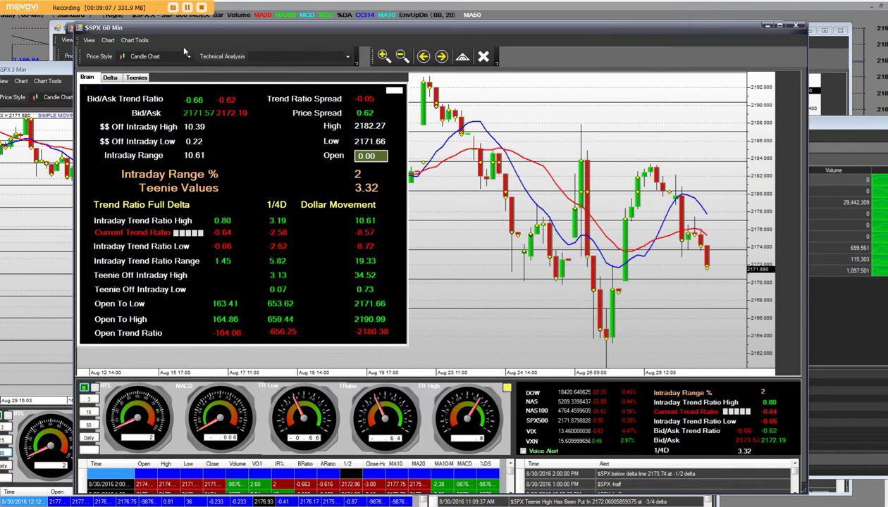
Check the Delta price targets, close the data panel, and minimize the $SPX 60 Min chart.
left_click(110, 78)
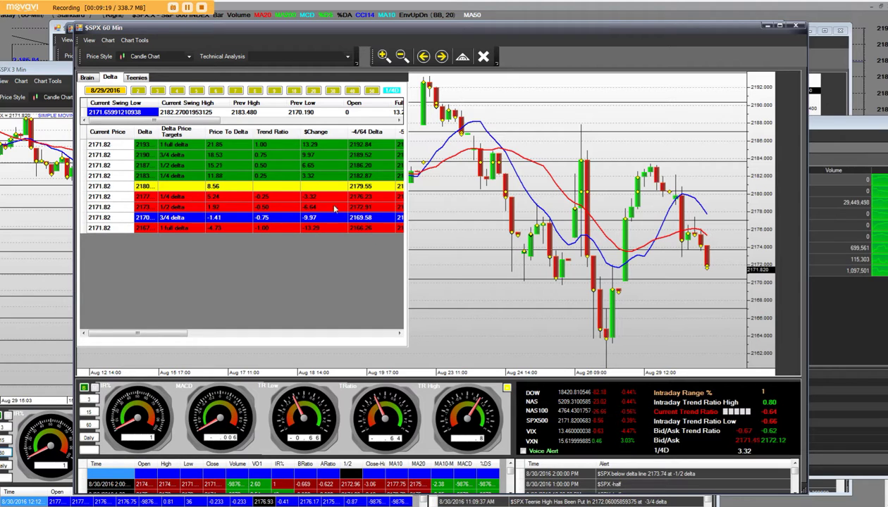
left_click(84, 388)
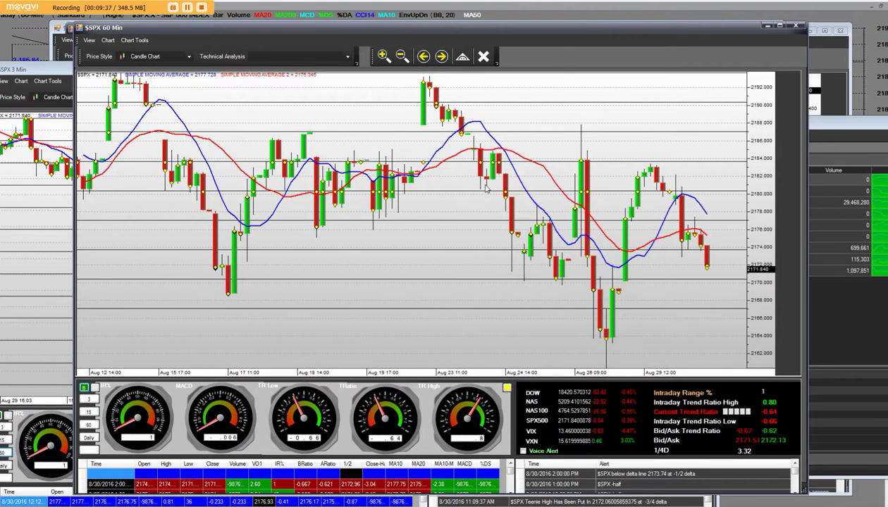
left_click(767, 27)
Bring $VIX 3 Min forward, open its 60-minute chart, and nudge that window up-right.
left_click(731, 37)
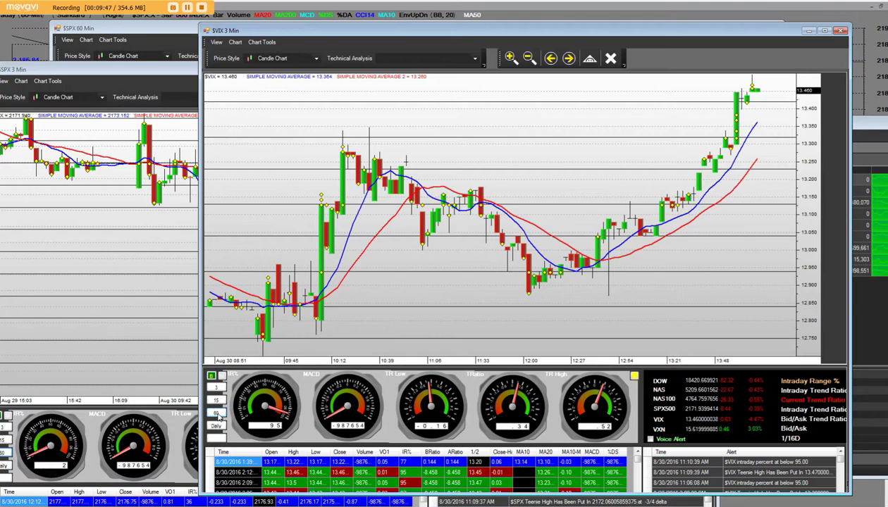
left_click(217, 413)
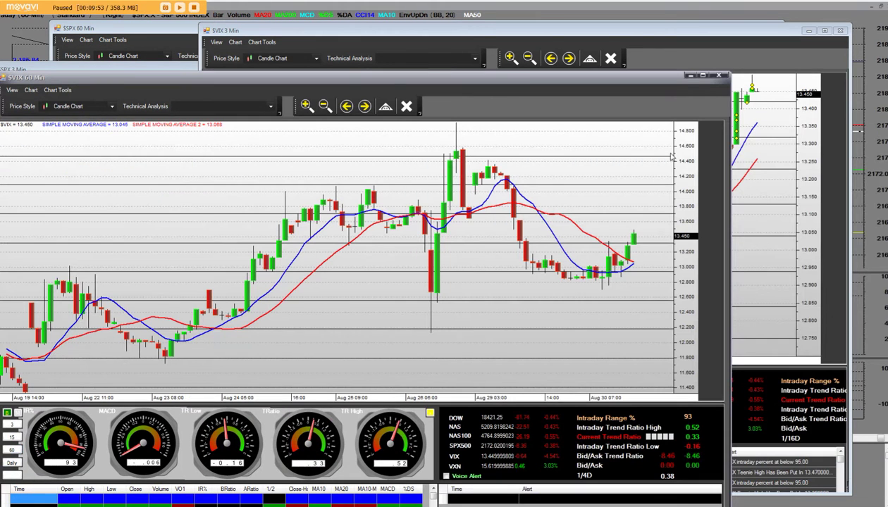
mouse_move(589, 86)
left_mouse_down()
mouse_move(613, 85)
mouse_move(609, 75)
left_mouse_up()
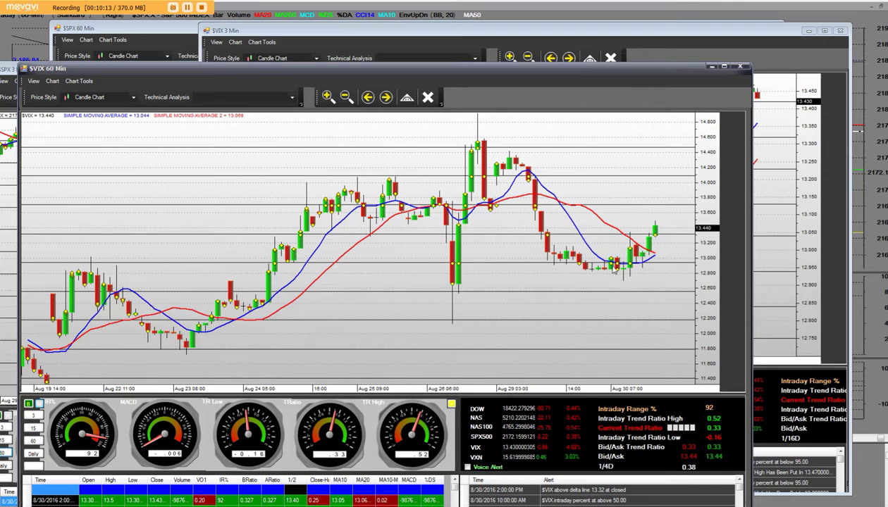
left_click(31, 406)
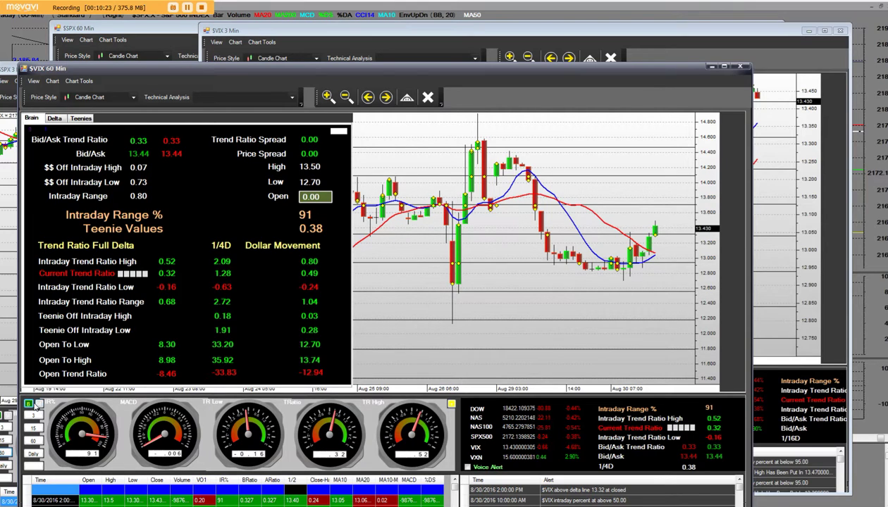
left_click(29, 404)
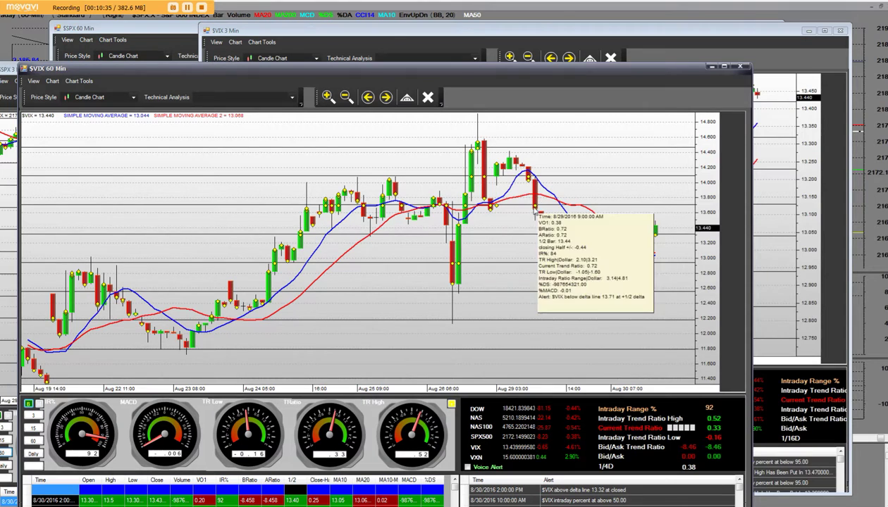
mouse_move(534, 209)
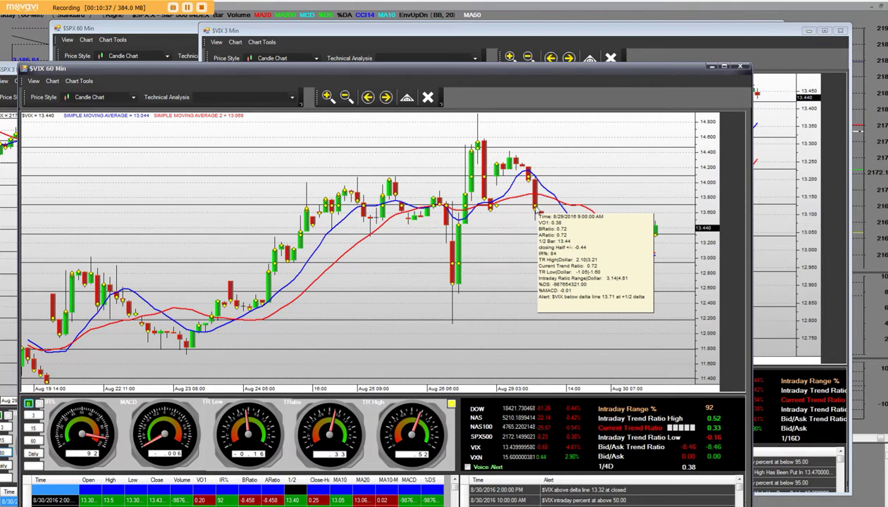